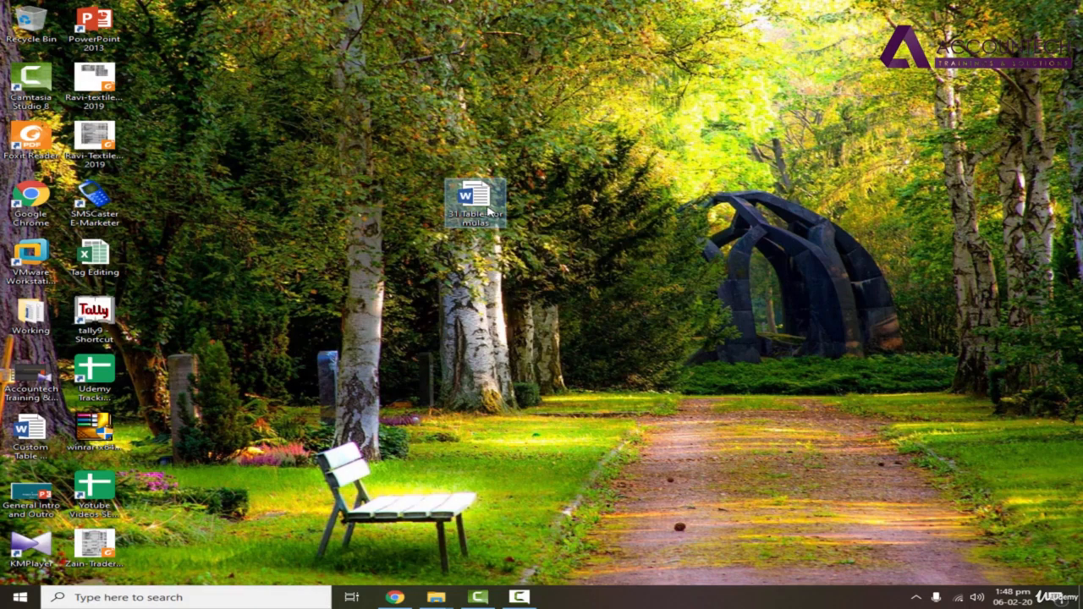
Open the 31.Table-Formulas document from the desktop and enable editing
double_click(488, 212)
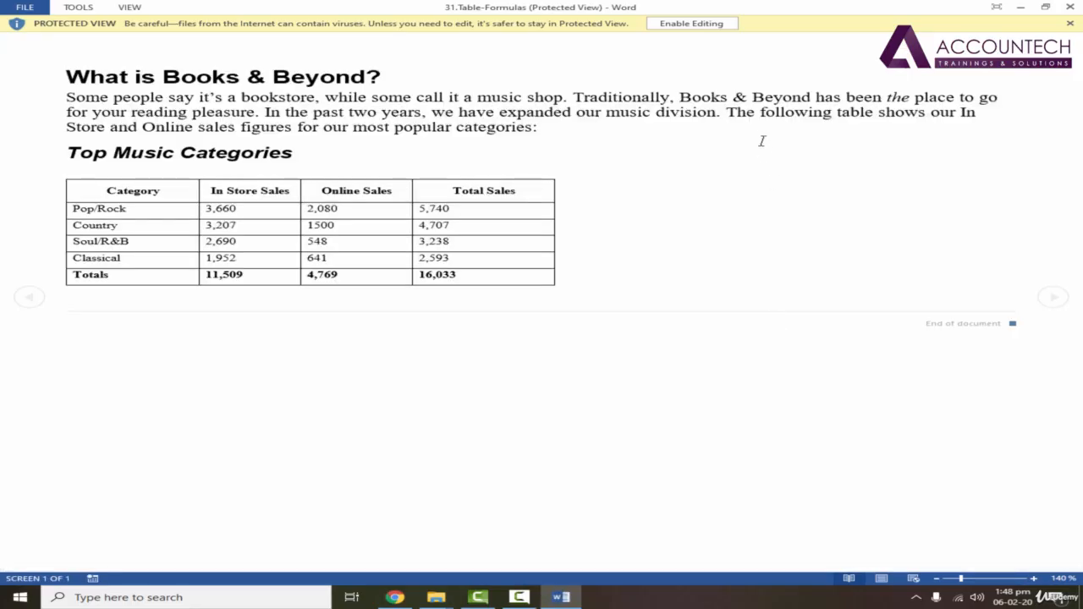
click(703, 27)
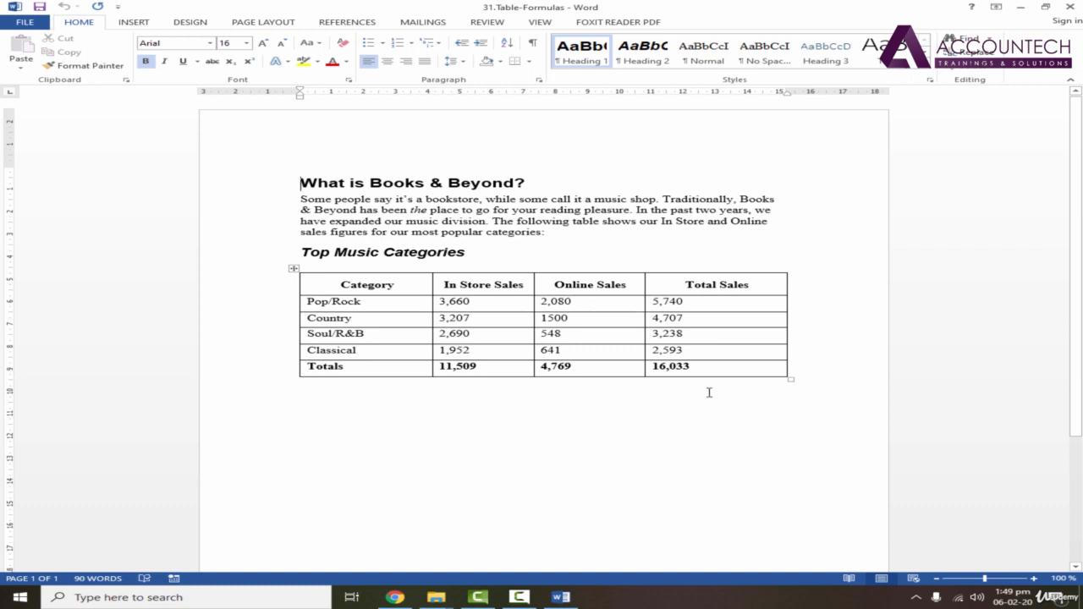
Clear all figures under the Total Sales heading and the In Store and Online figures in the Totals row
drag(703, 368, 698, 302)
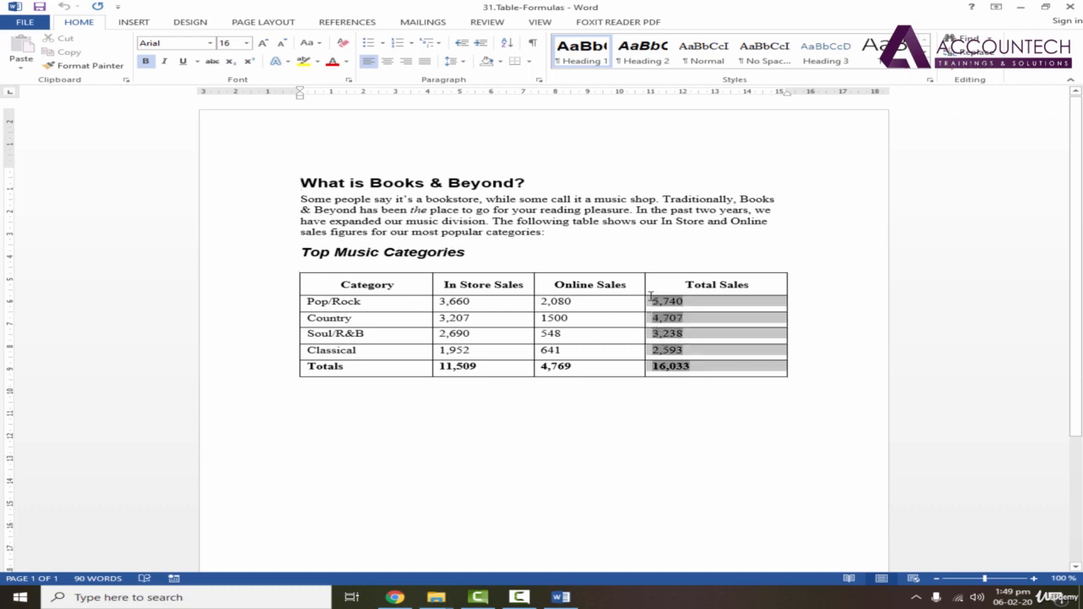
key(Delete)
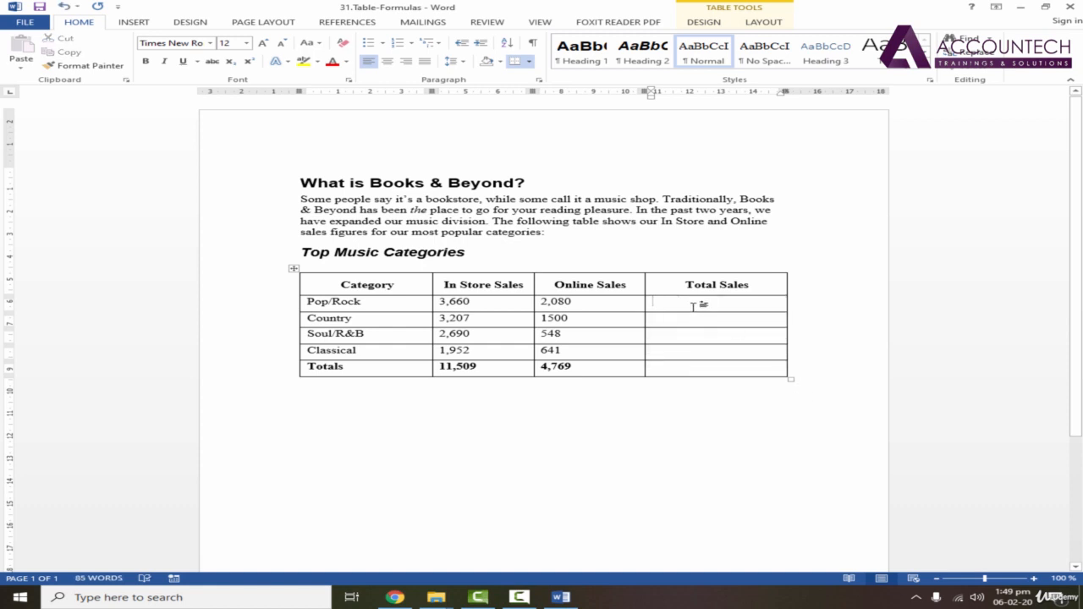
drag(572, 367, 461, 373)
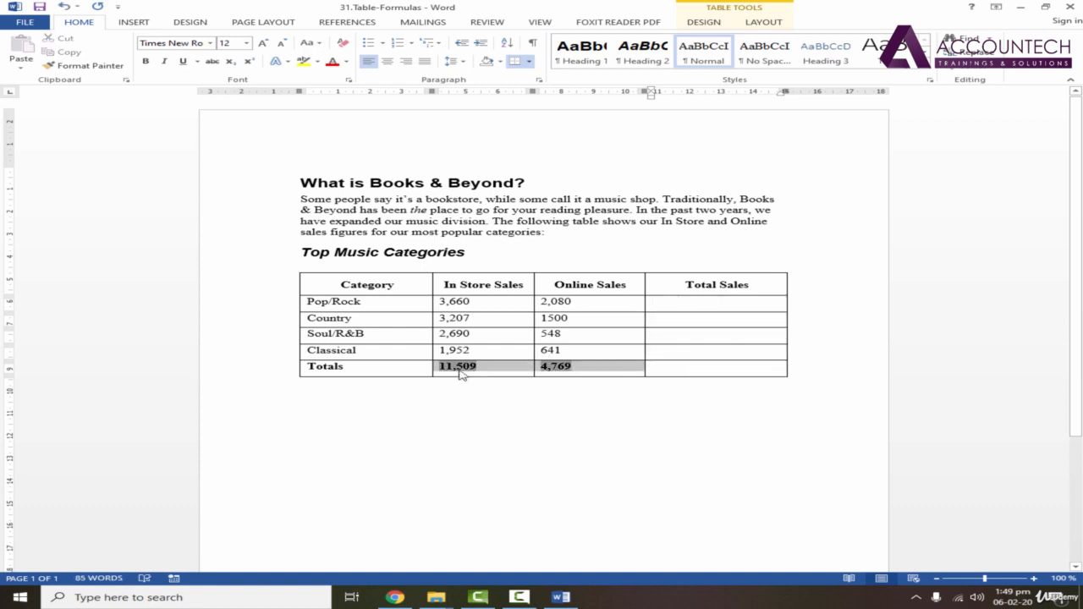
key(Delete)
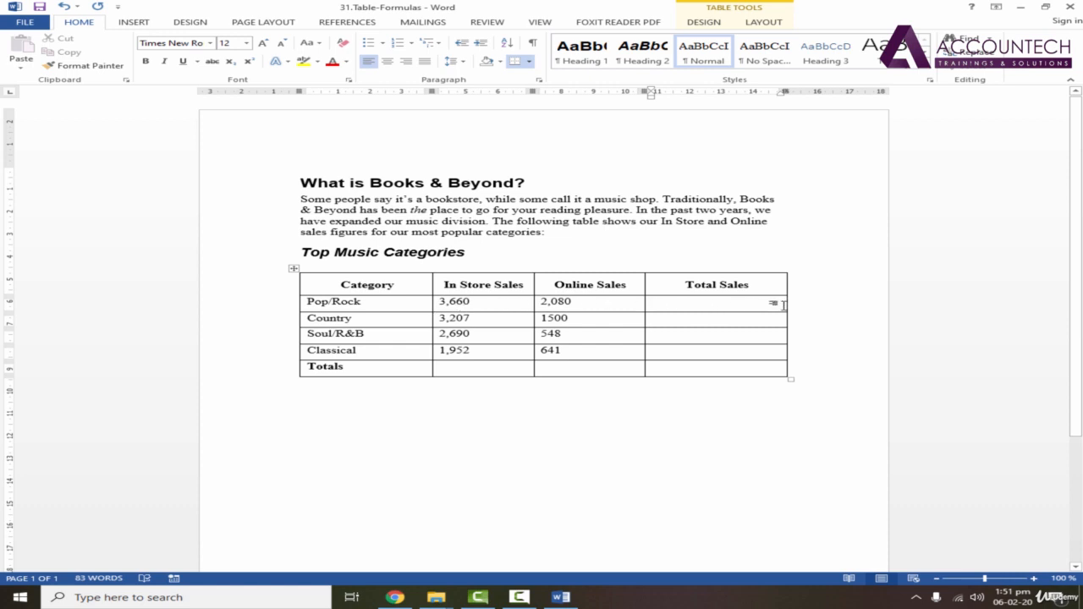
Insert the formula =SUM(LEFT) in the Total Sales cell of the Pop/Rock row
click(763, 22)
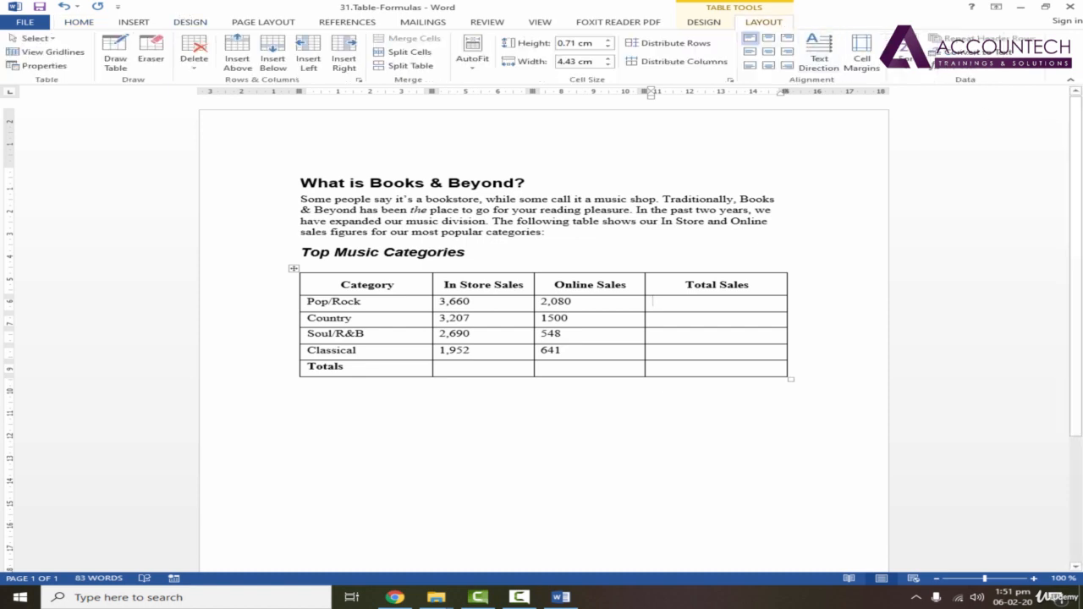
click(973, 71)
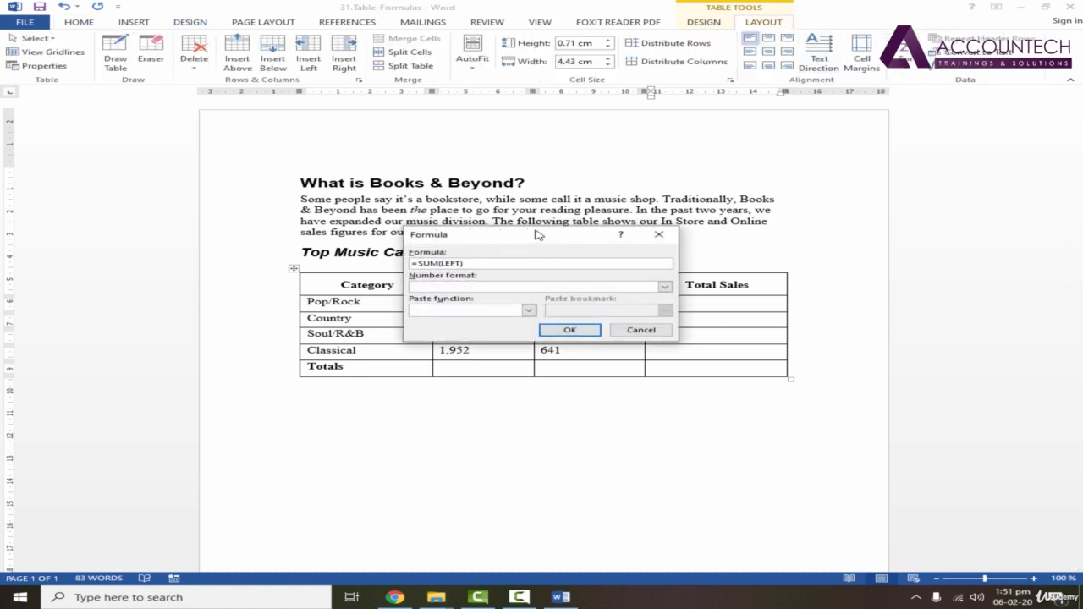
drag(538, 236, 861, 159)
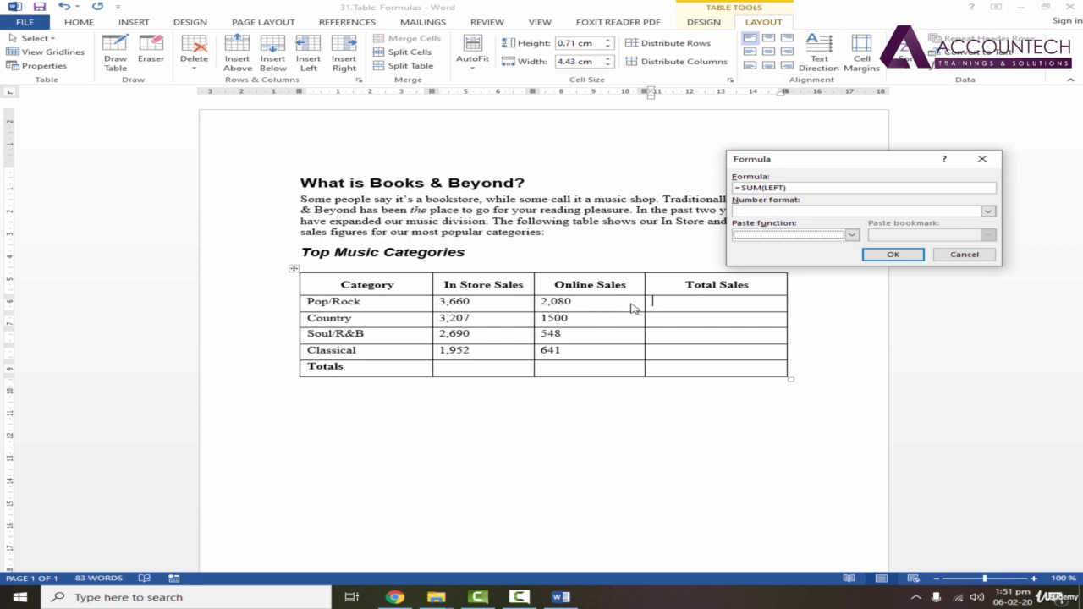
click(892, 254)
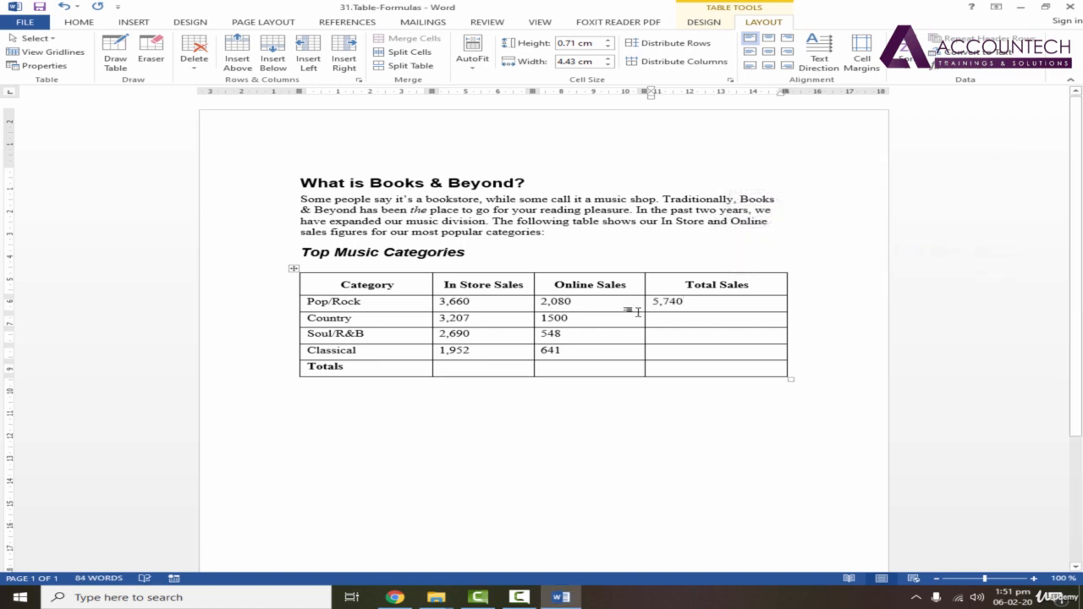
Insert =SUM(LEFT) with the #,##0 number format in the Total Sales cell of the Country row
click(690, 317)
click(957, 69)
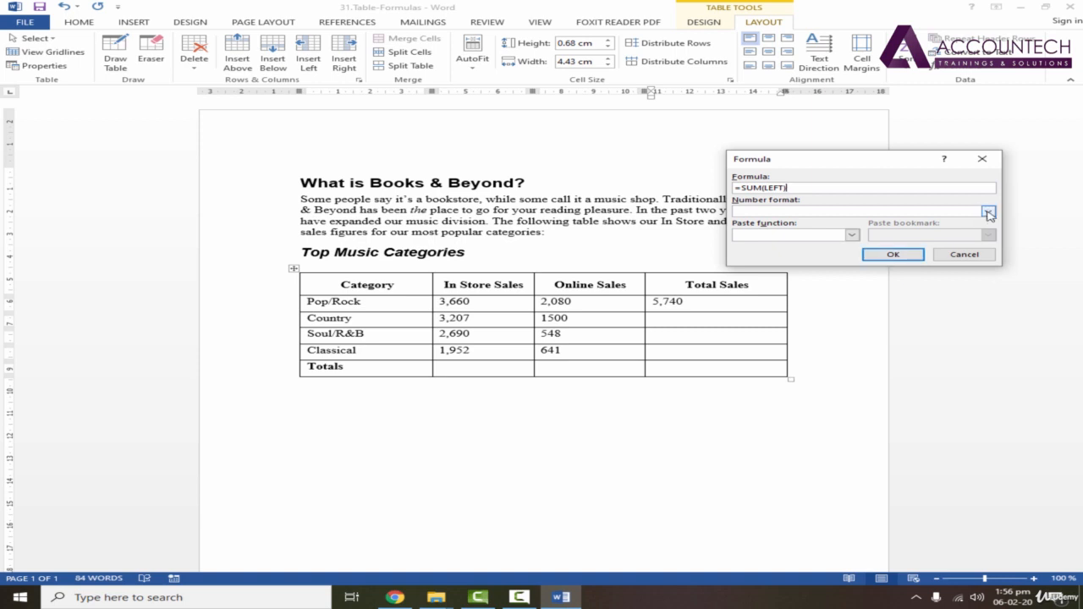
click(988, 212)
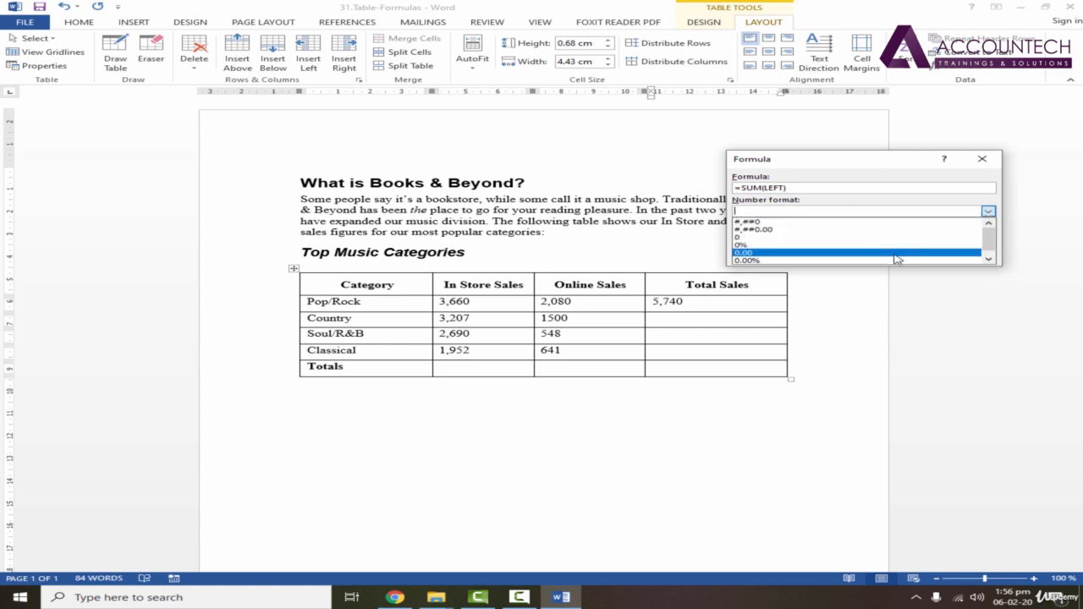
click(989, 260)
drag(989, 240, 990, 230)
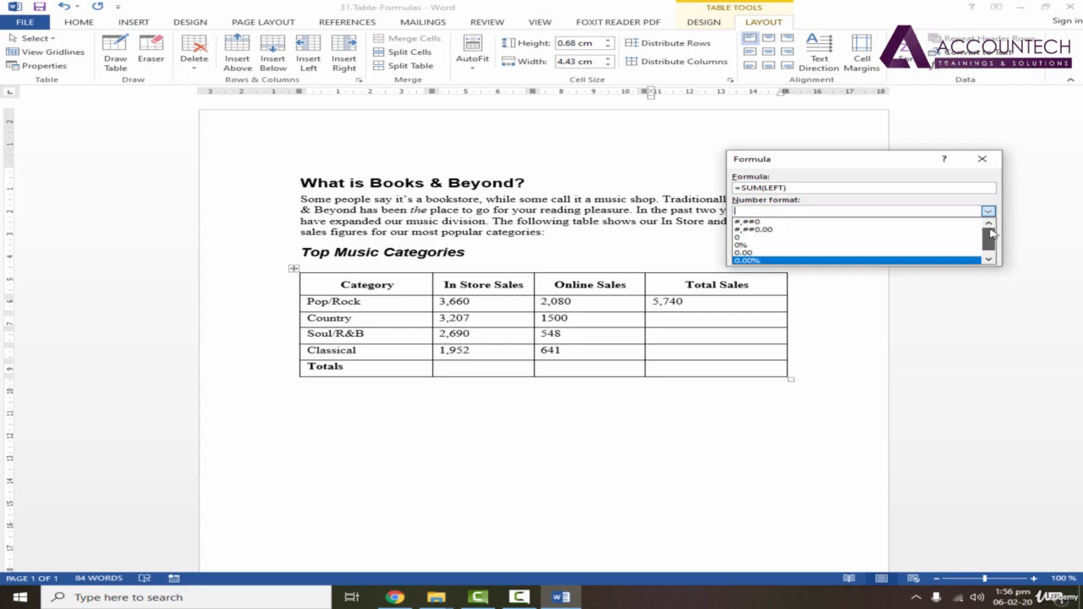
click(739, 222)
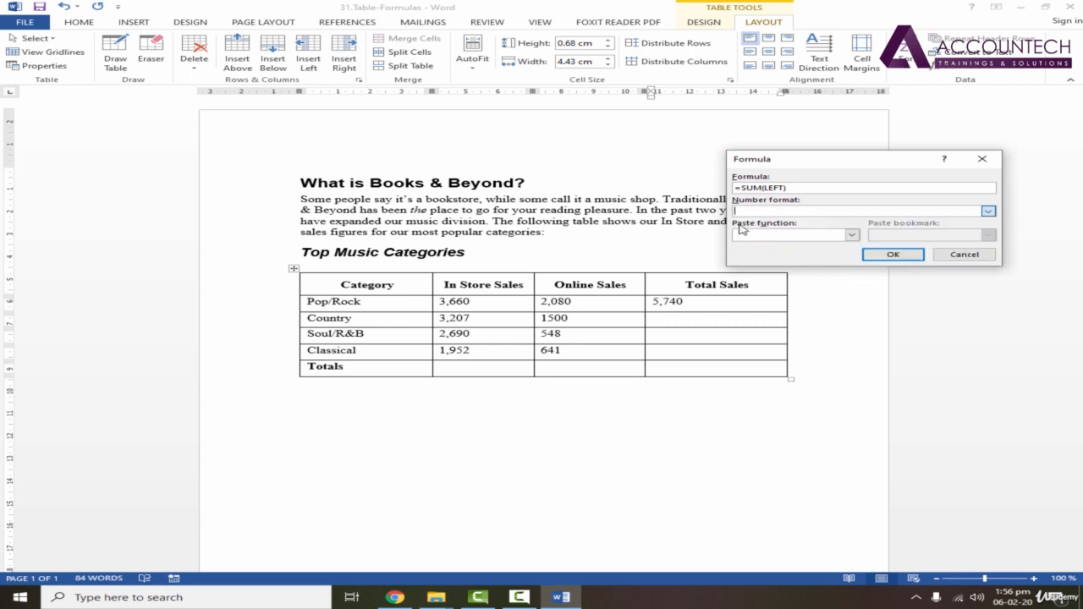
click(893, 255)
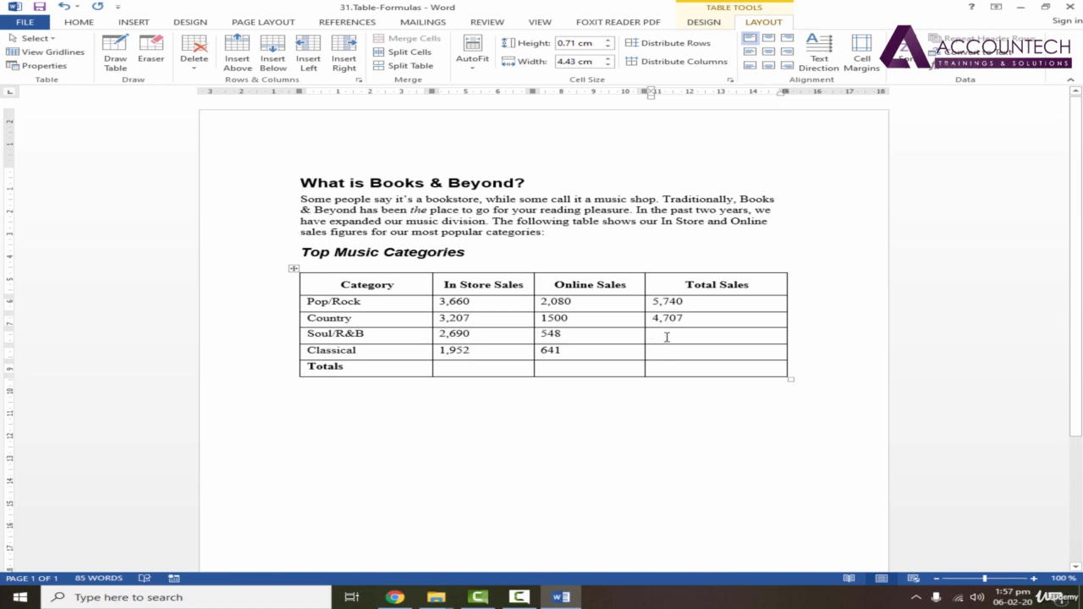
Insert =SUM(LEFT) instead of the suggested formula in the Soul/R&B row's Total Sales cell, copying the formula text before confirming
click(773, 340)
click(952, 65)
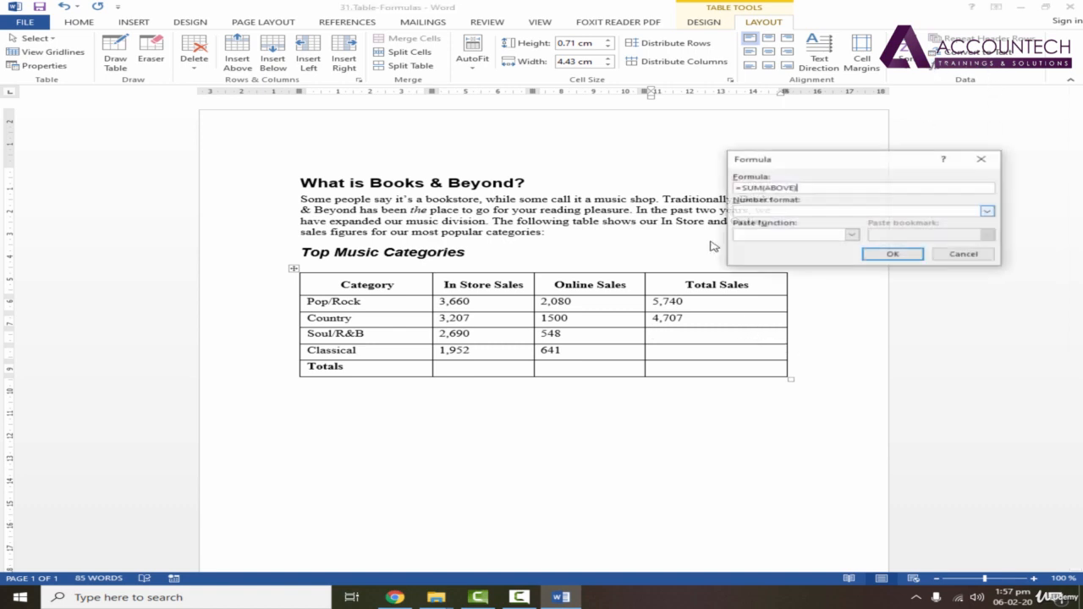
drag(818, 184, 705, 183)
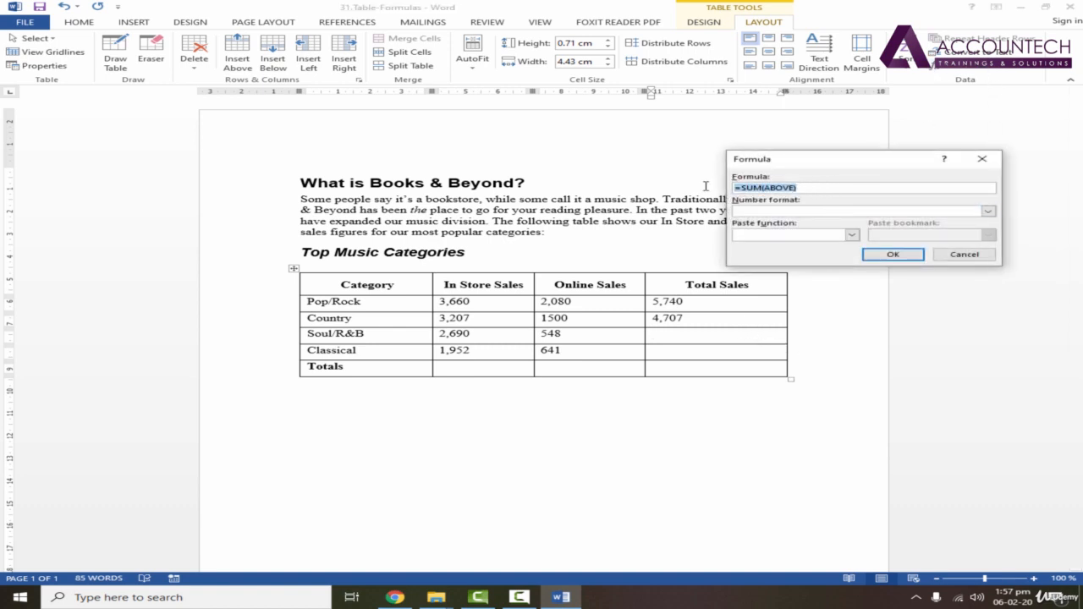
click(827, 187)
key(BackSpace)
key(BackSpace)
key(BackSpace)
key(BackSpace)
text(LEFT))
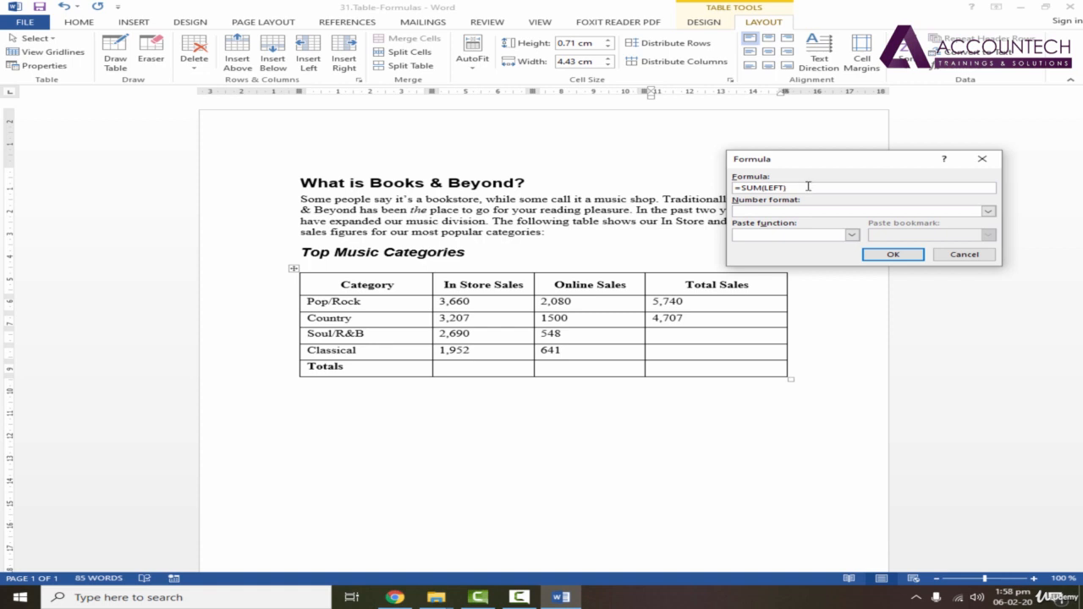
drag(811, 188, 733, 188)
key(ctrl+c)
click(899, 256)
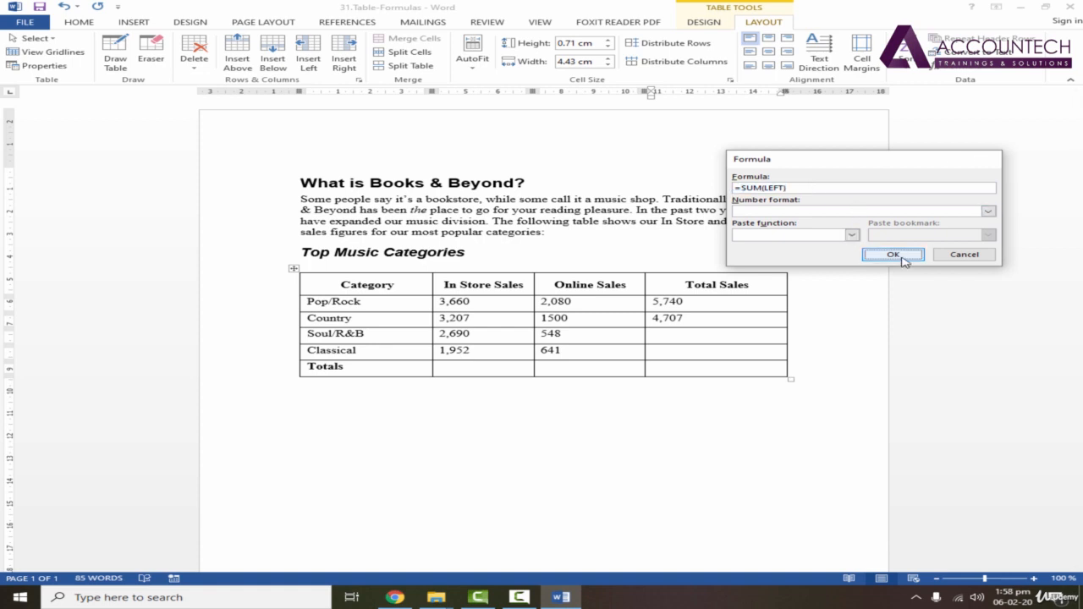
Insert a formula in the Classical row's Total Sales cell, replacing the suggested one with the copied =SUM(LEFT)
click(688, 355)
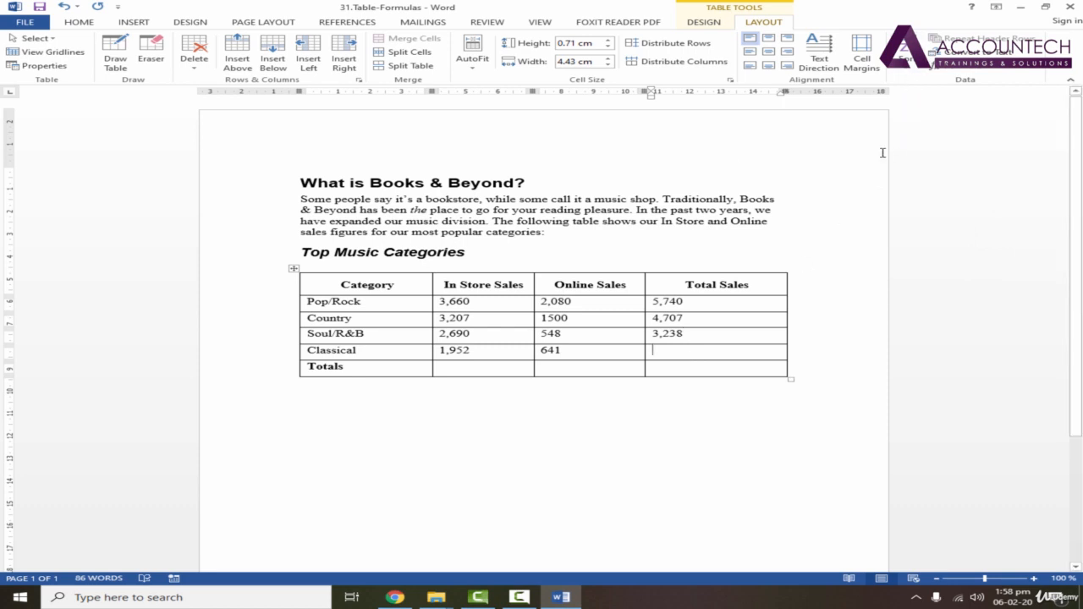
click(941, 69)
drag(812, 189, 612, 188)
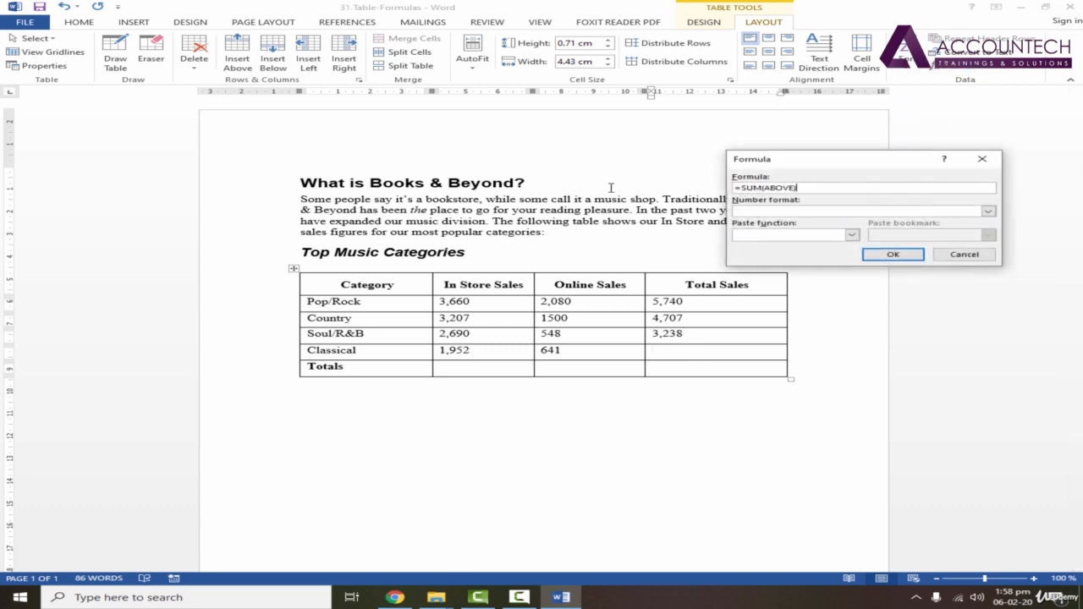
key(ctrl+v)
click(900, 257)
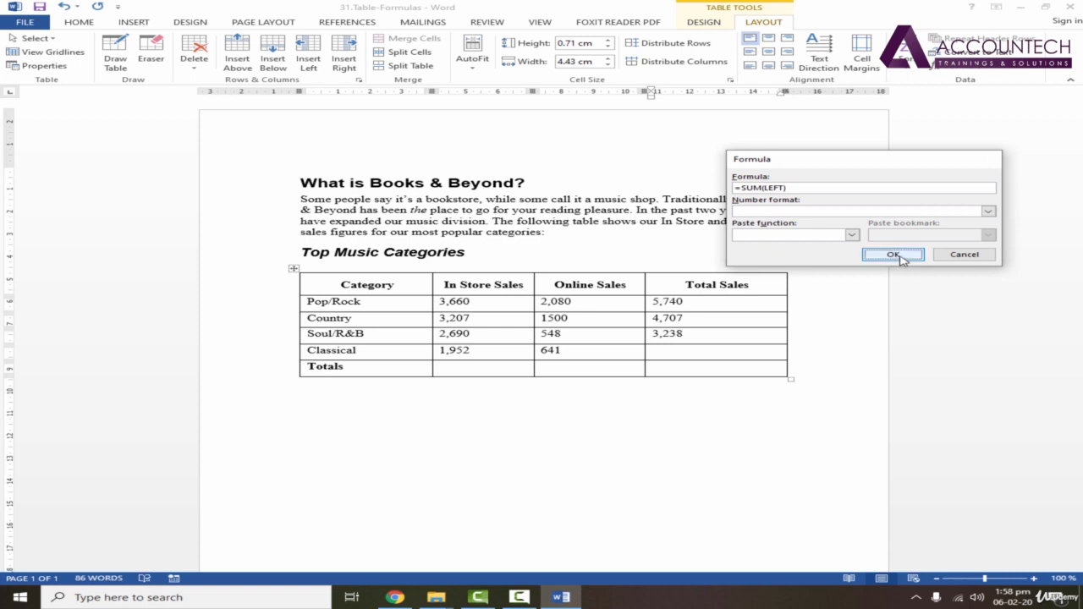
Insert =SUM(ABOVE) in the Totals row for the In Store Sales, Online Sales and Total Sales columns
click(475, 368)
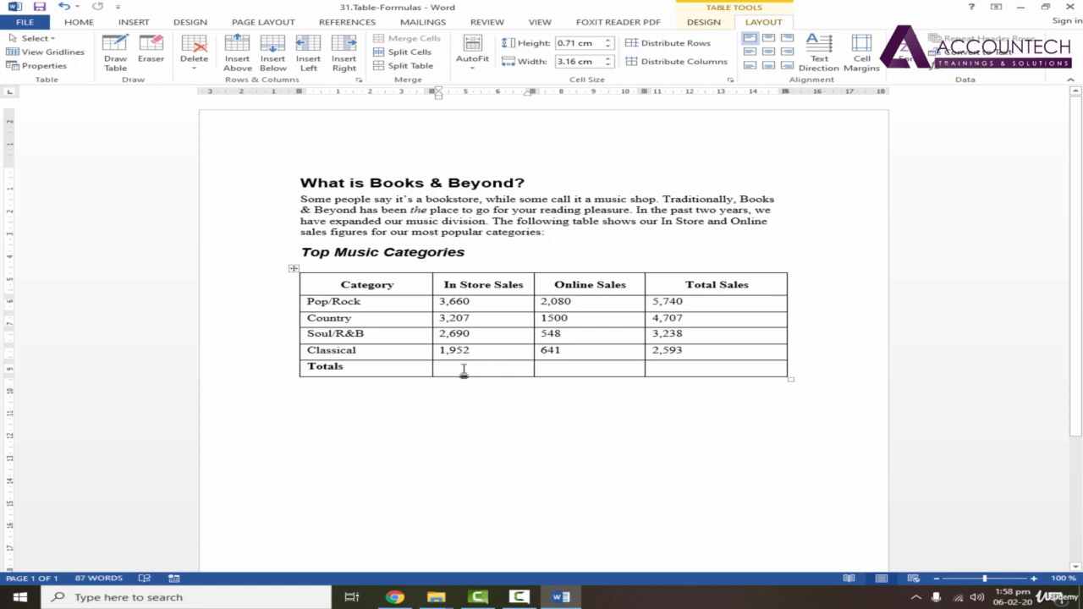
click(949, 68)
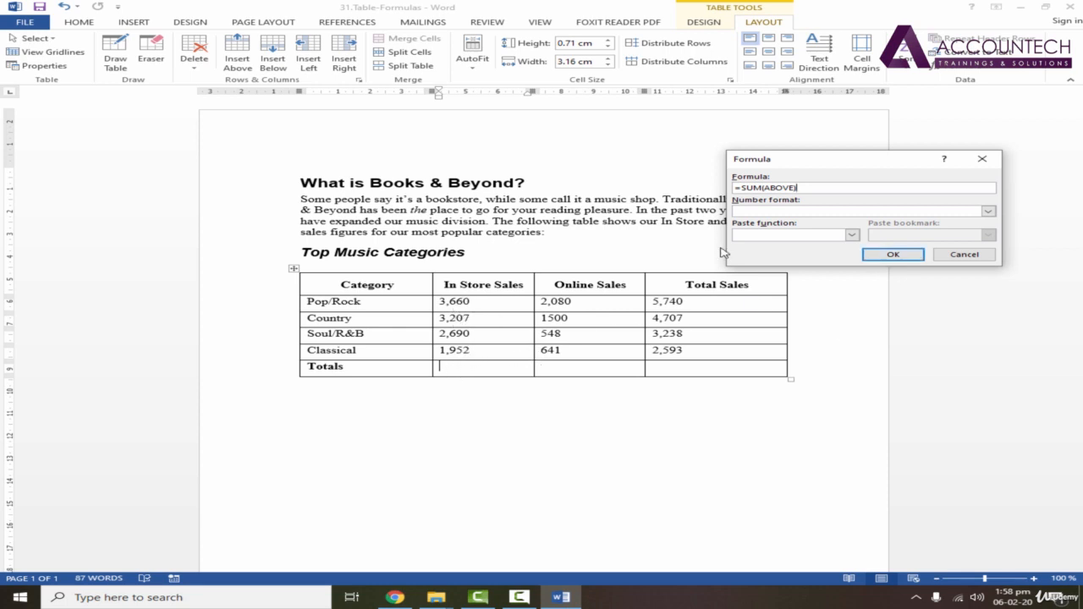
click(904, 260)
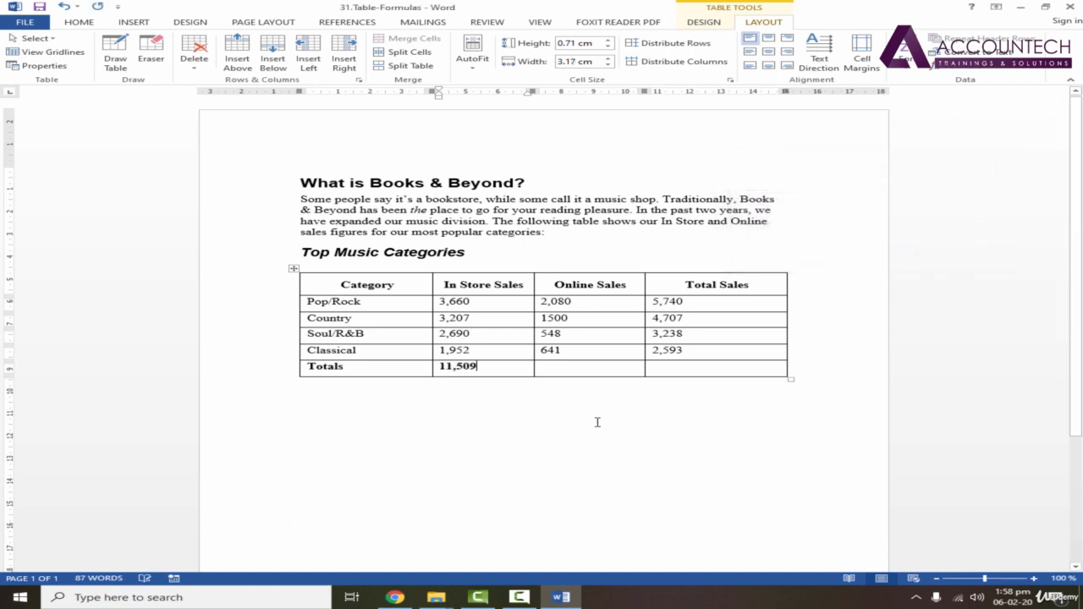
click(579, 370)
click(948, 67)
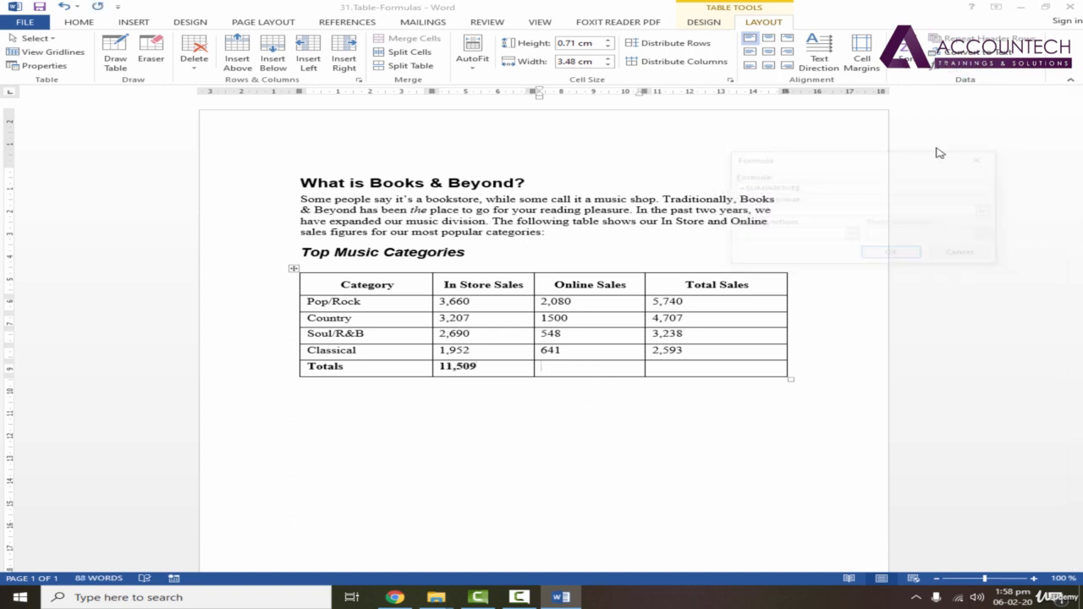
click(890, 254)
click(726, 367)
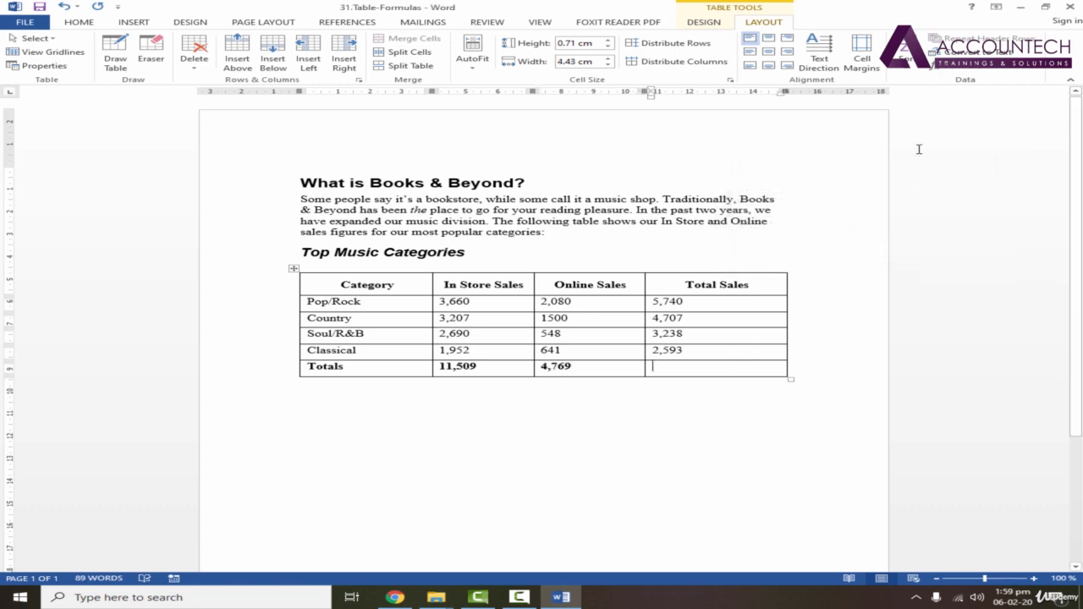
click(947, 68)
click(892, 256)
Change the Online Sales figure of the Country row to 1200
click(610, 319)
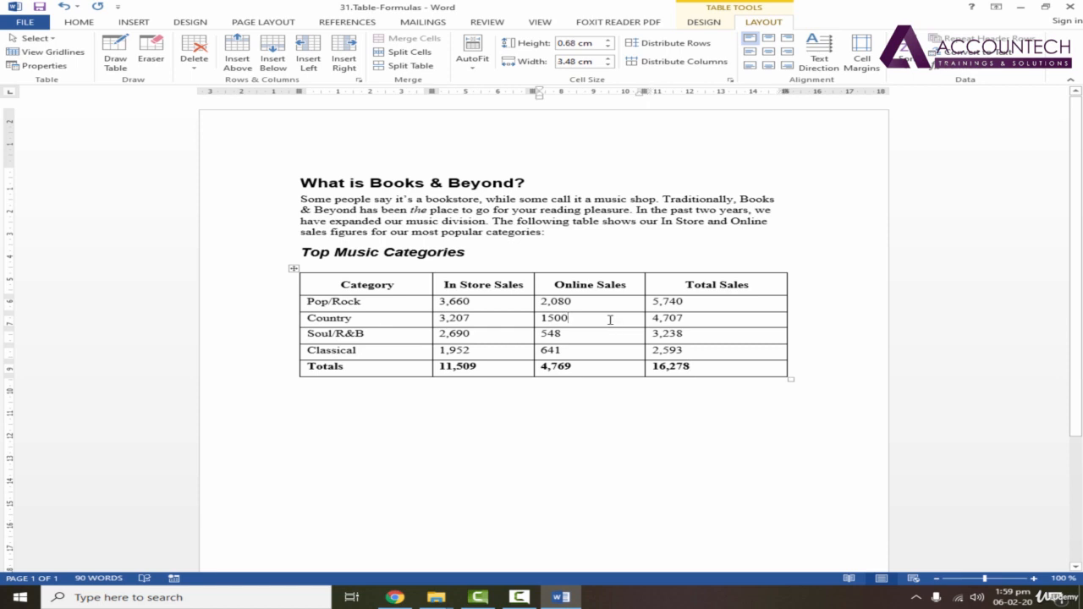
key(BackSpace)
key(BackSpace)
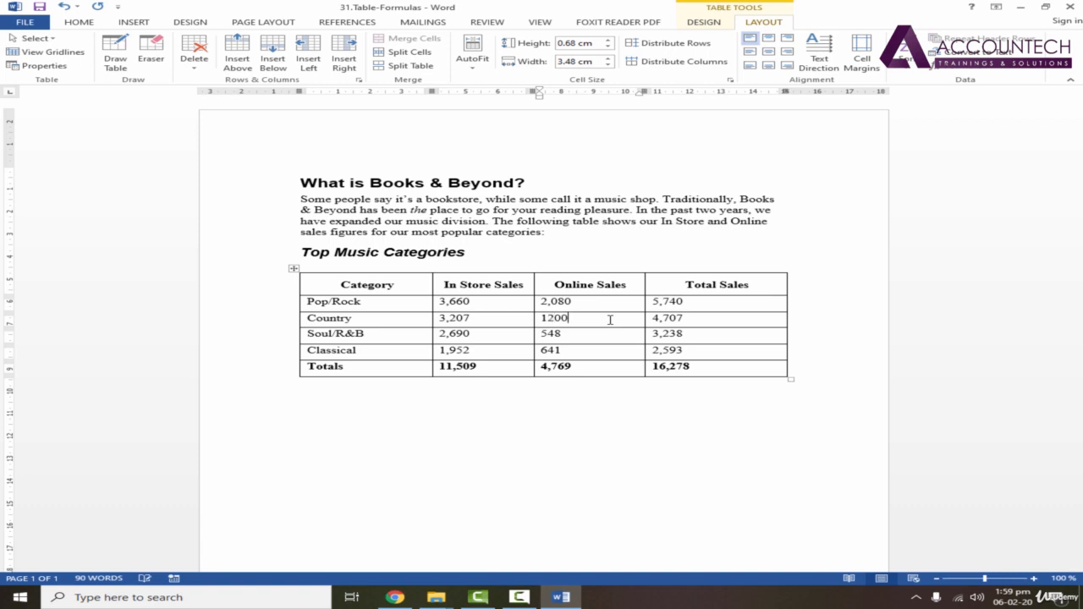
key(Tab)
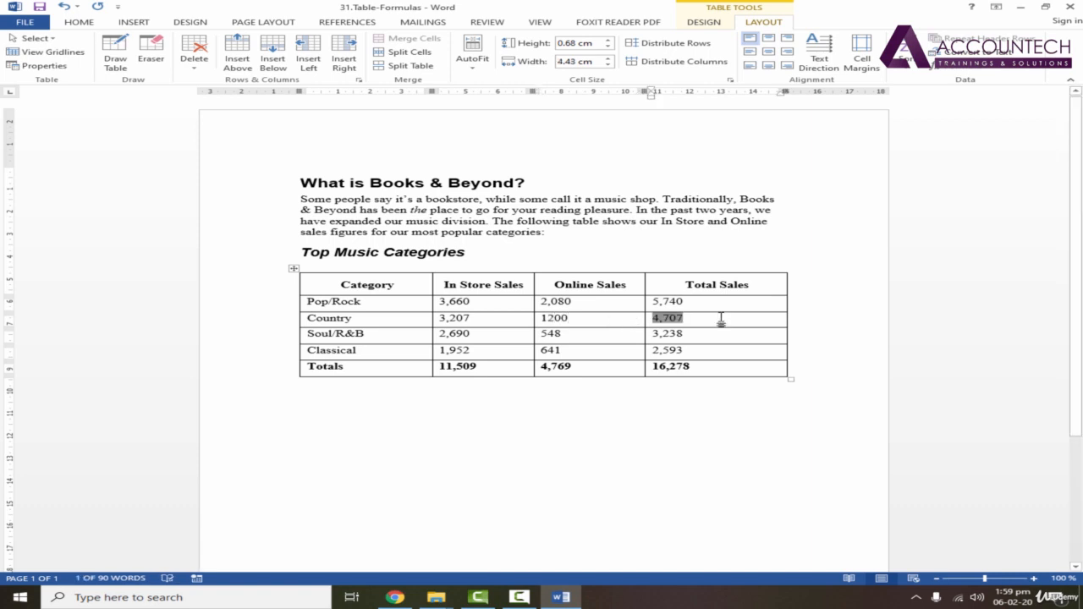
Delete the Country row's Total Sales result and recalculate it with =SUM(LEFT) in the #,##0 number format
click(710, 324)
double_click(710, 324)
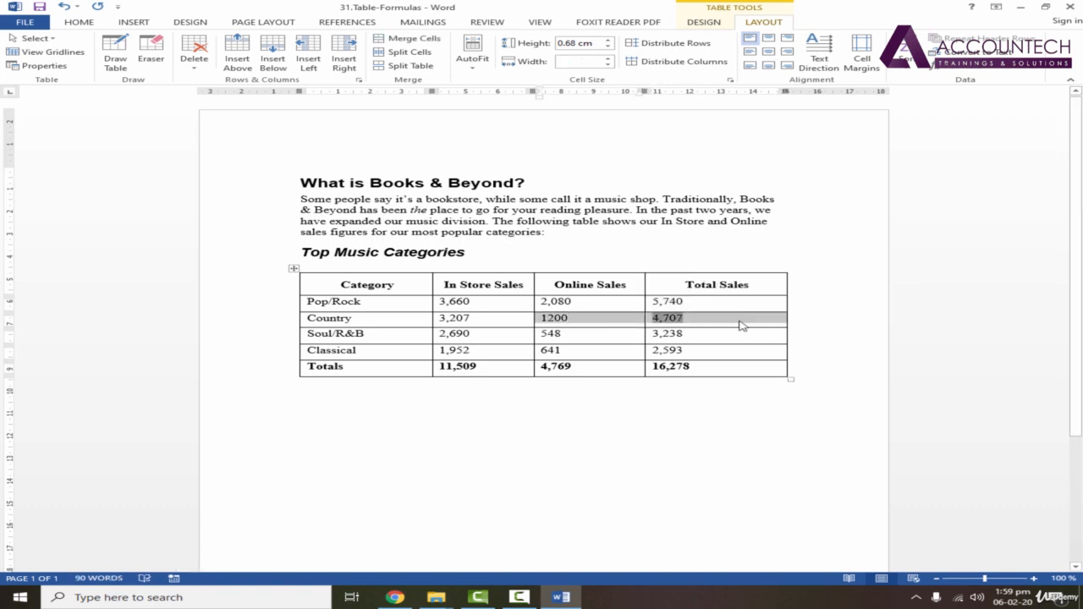
click(711, 322)
drag(711, 321, 651, 320)
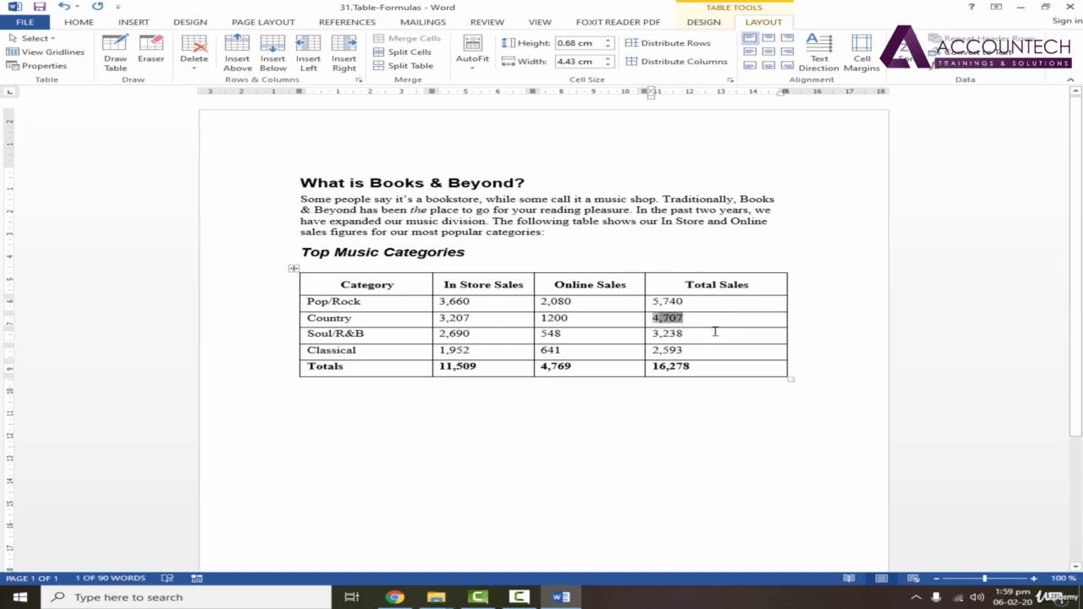
key(Delete)
click(952, 66)
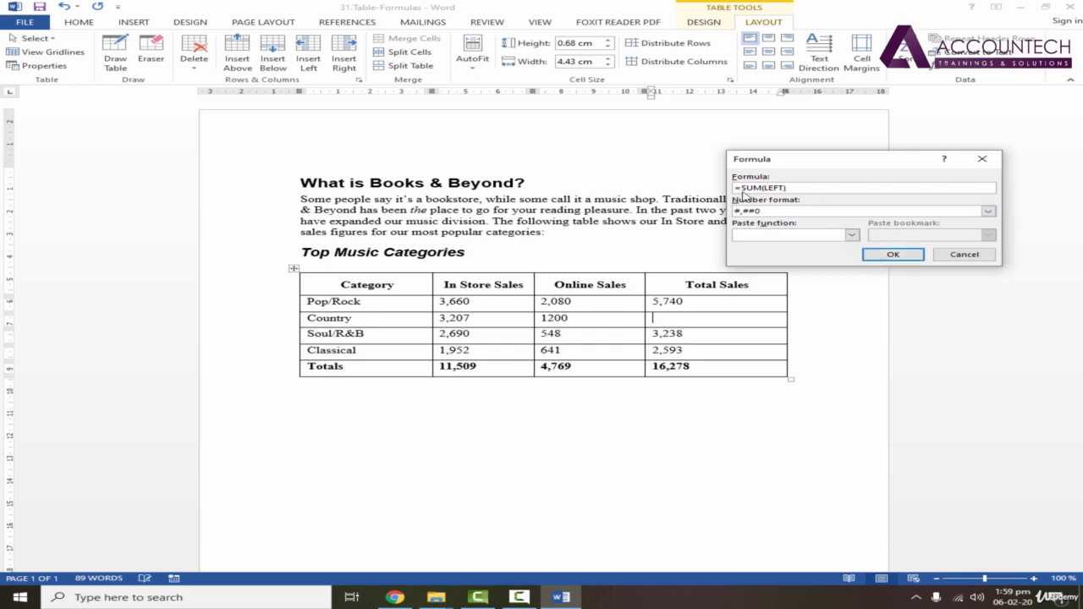
click(890, 258)
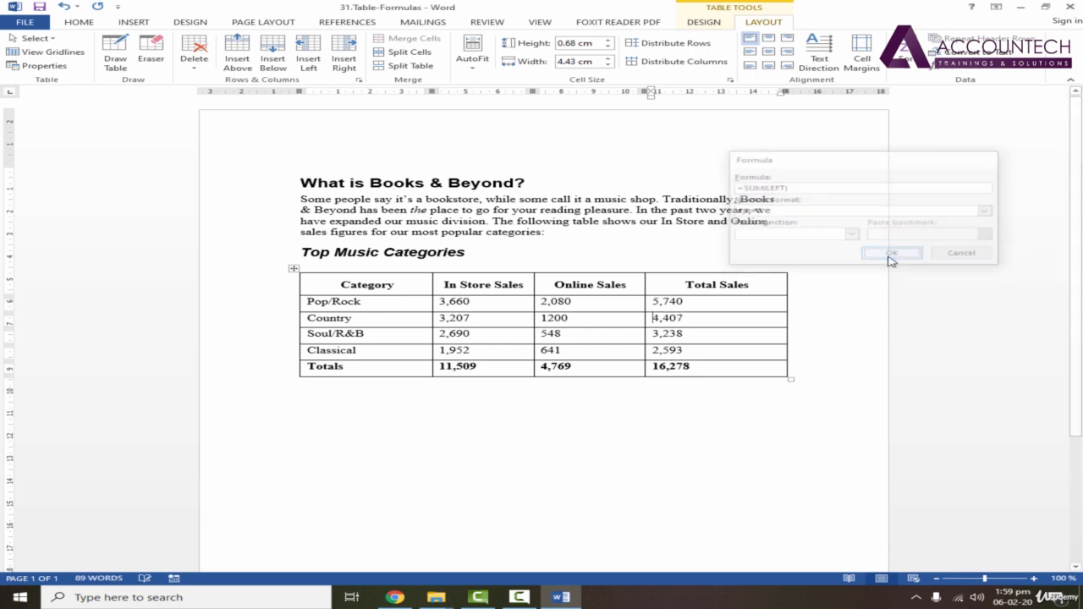